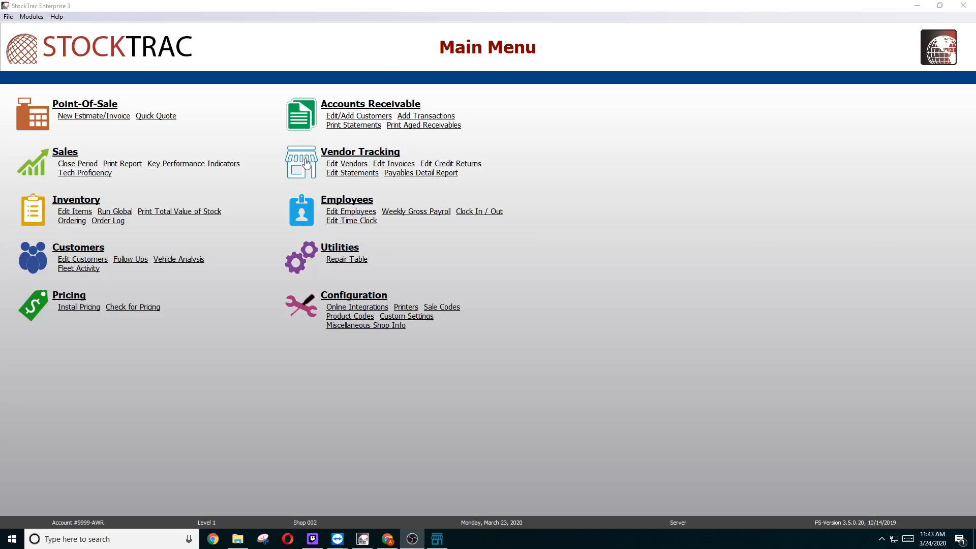
In Vendor Tracking, start a new vendor record with vendor ID TEST and company name TEST VENDOR.
left_click(307, 162)
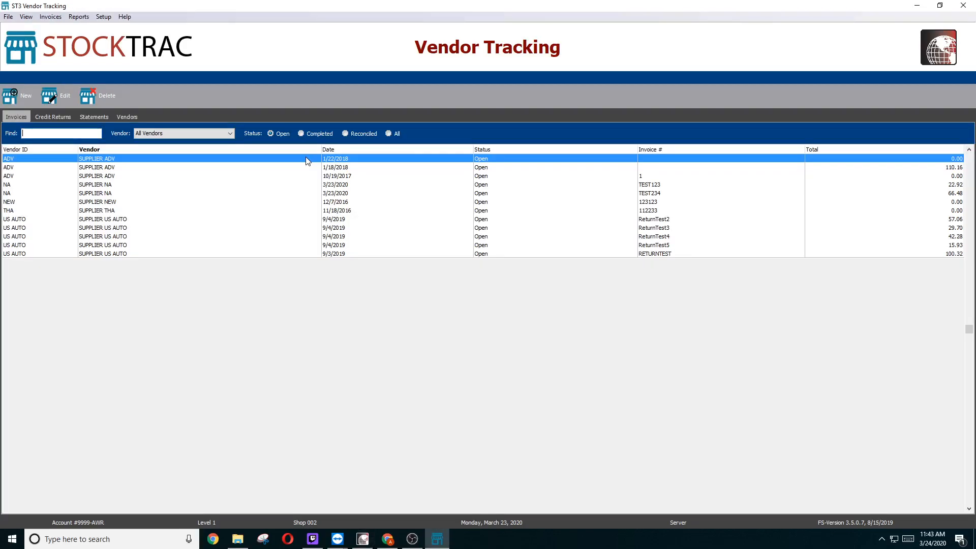
left_click(129, 117)
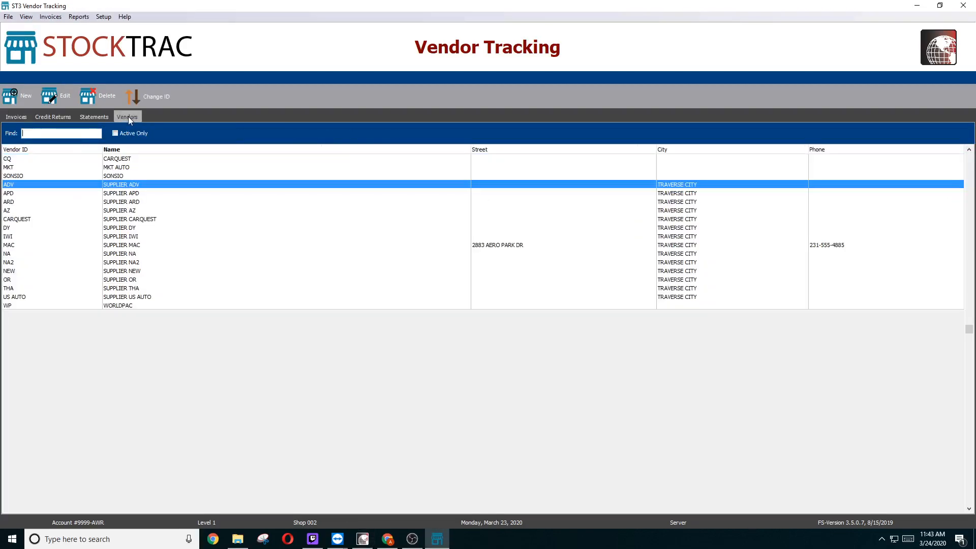
left_click(14, 98)
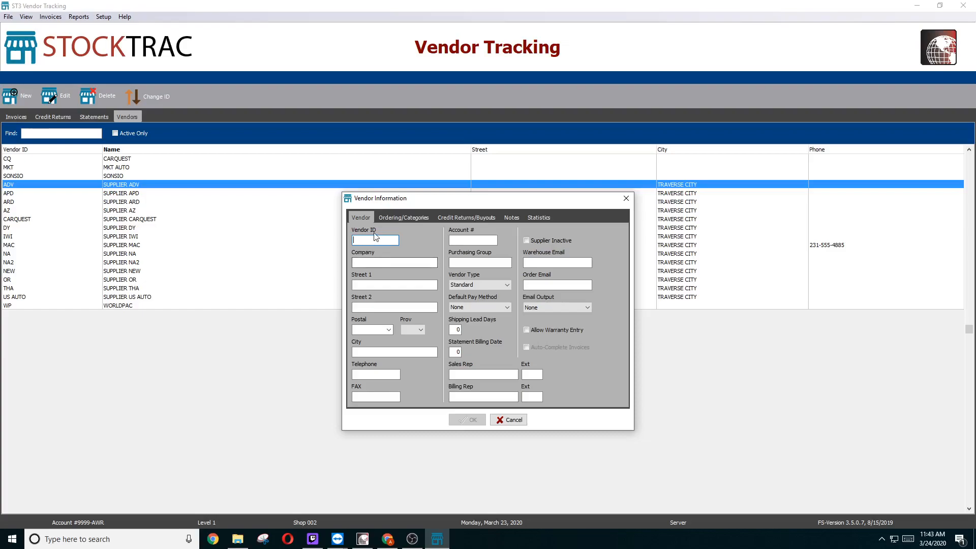
type("TEST")
key("Tab")
type("TEST")
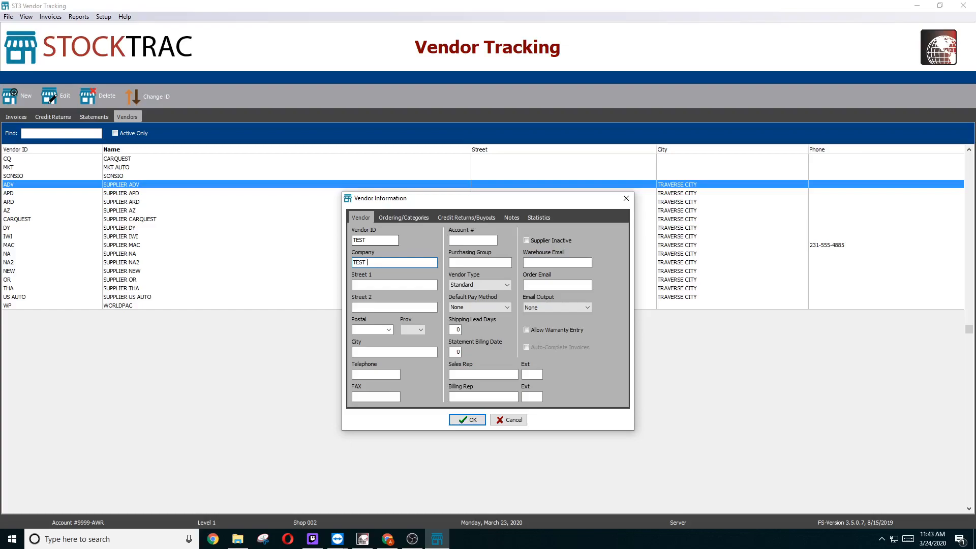
type(" VENDOR")
Add the Outside Vendor order type to the new vendor's ordering settings.
left_click(403, 218)
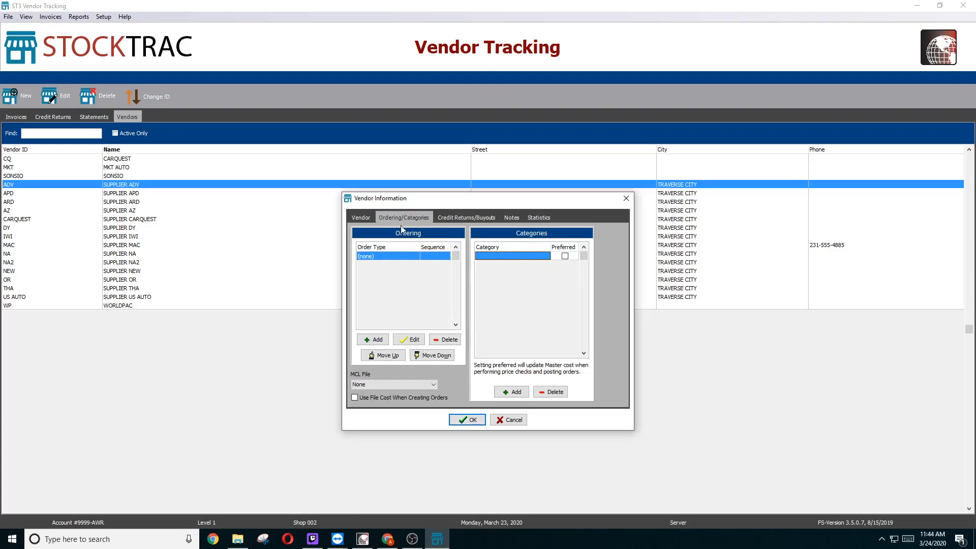
left_click(378, 339)
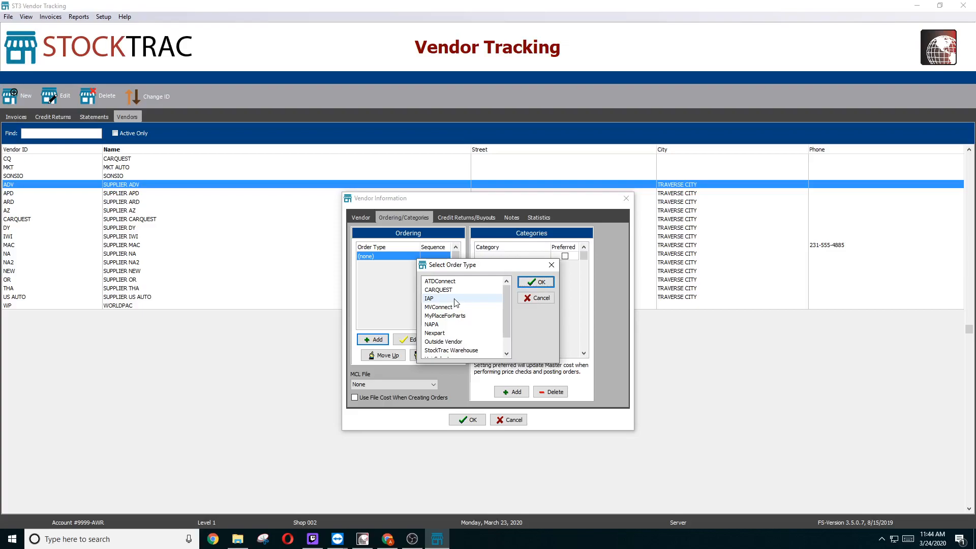
left_click(452, 342)
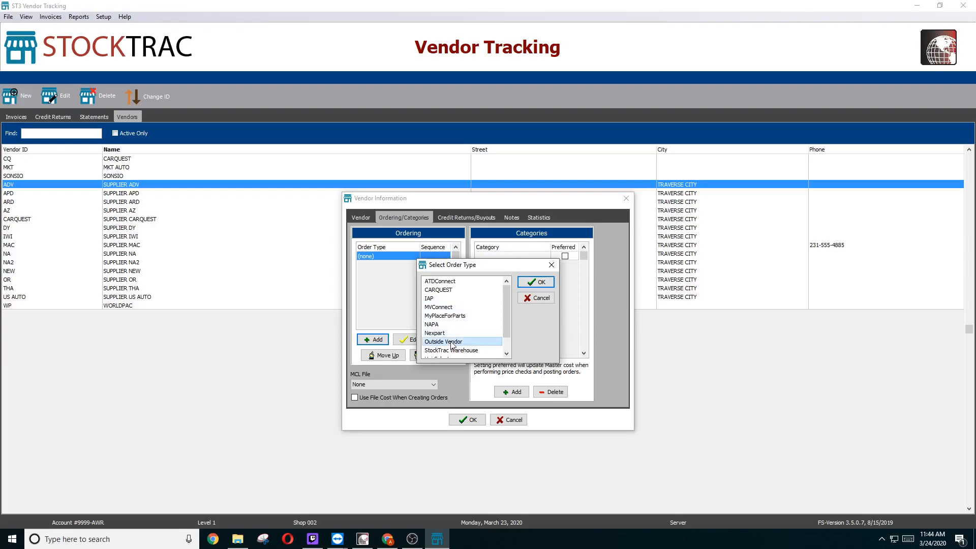
left_click(538, 283)
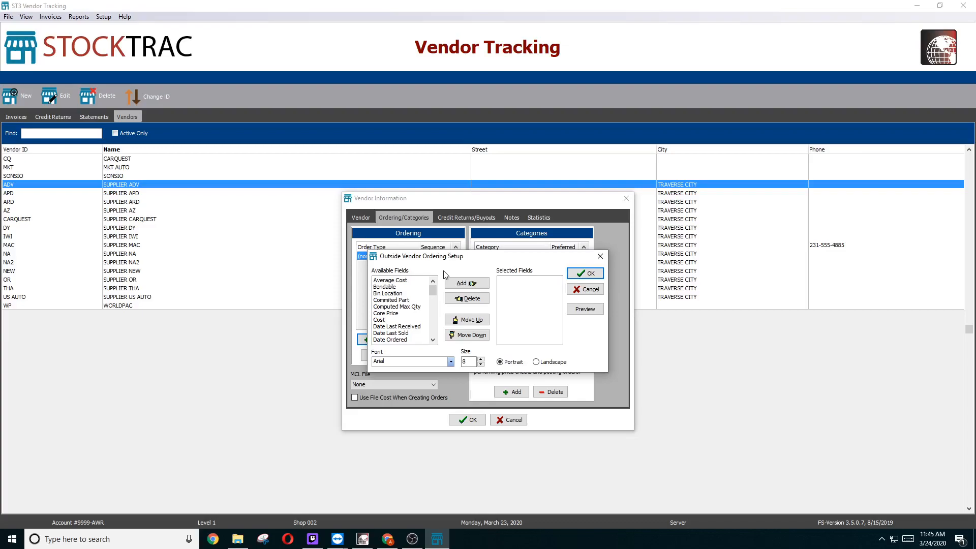
Add Description, Cost and Qty Ordered to the selected fields of the outside vendor order form.
left_click(432, 340)
left_click(431, 340)
left_click(402, 333)
left_click(467, 282)
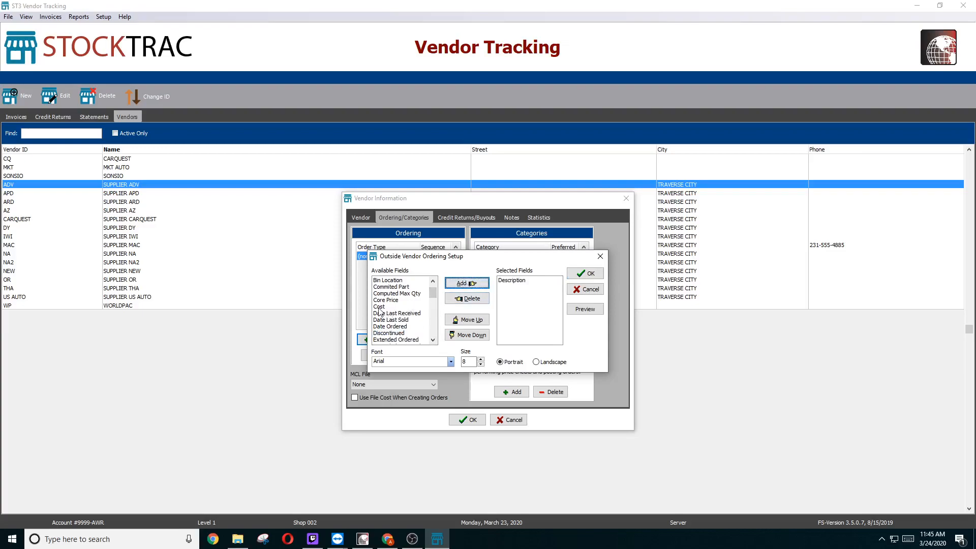
left_click(379, 307)
left_click(464, 283)
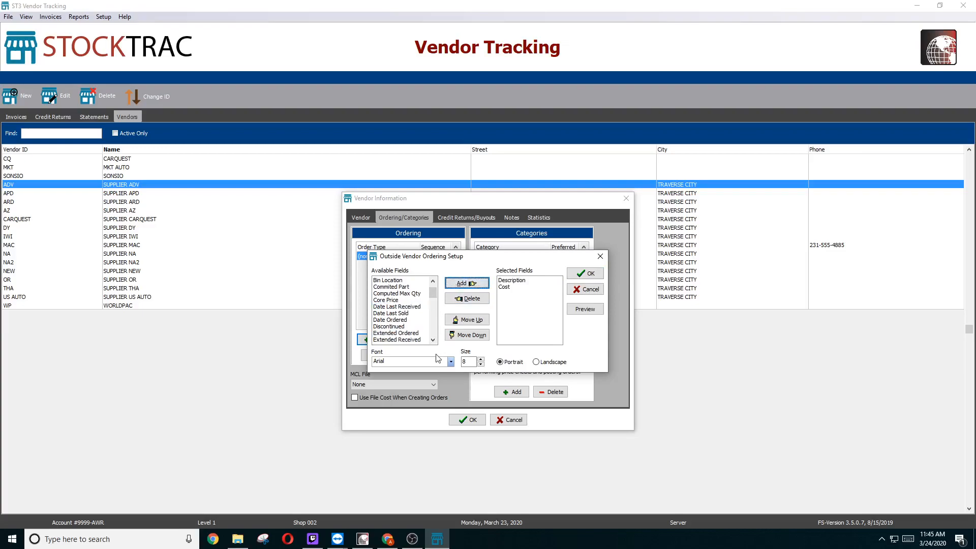
scroll(432, 339, "down", 5)
scroll(432, 339, "down", 3)
scroll(432, 340, "down", 2)
left_click(406, 332)
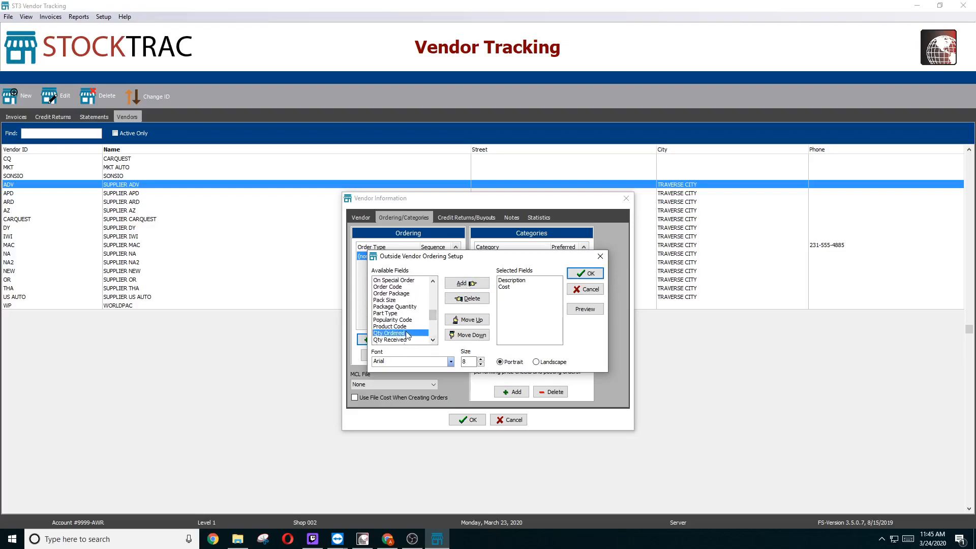
left_click(461, 285)
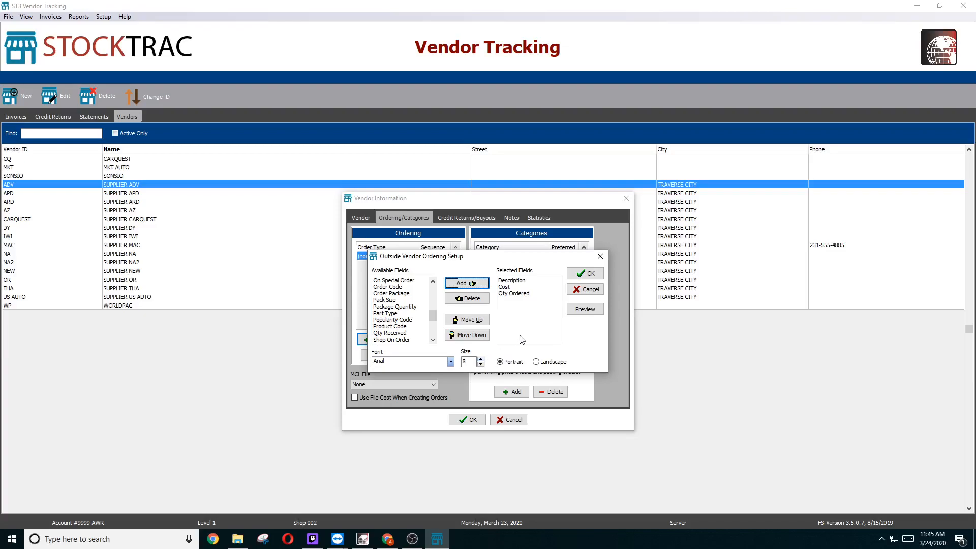
Preview the outside vendor order report, close the preview and accept the ordering setup.
left_click(584, 309)
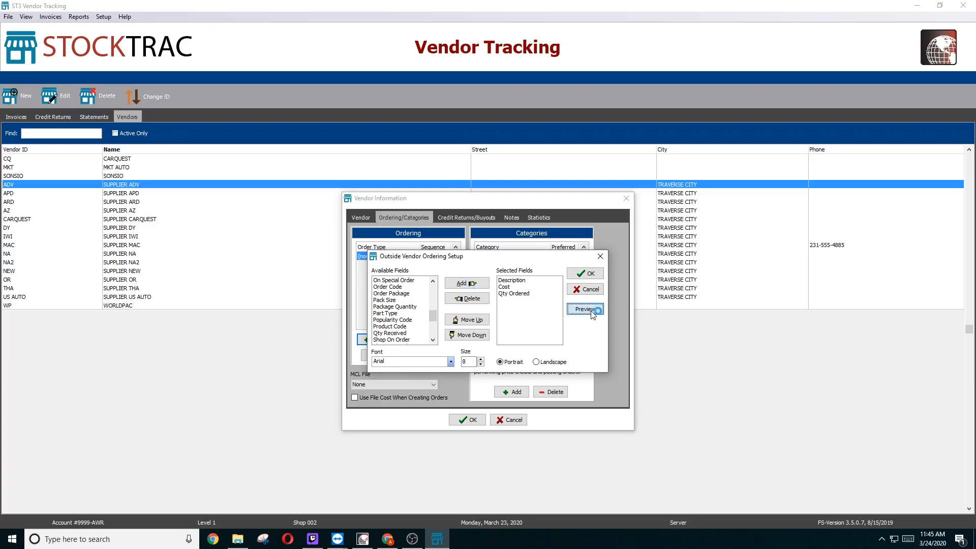
left_click(536, 298)
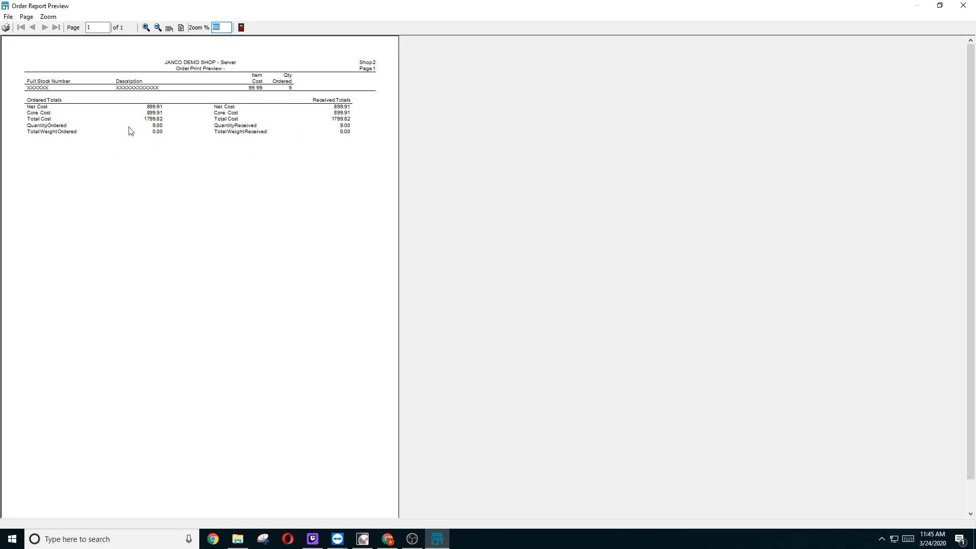
left_click(241, 28)
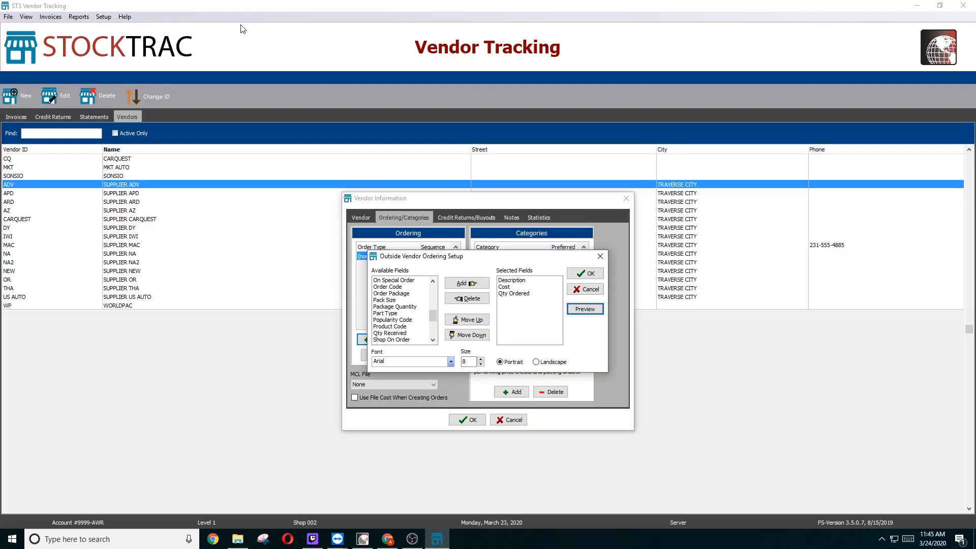
left_click(586, 275)
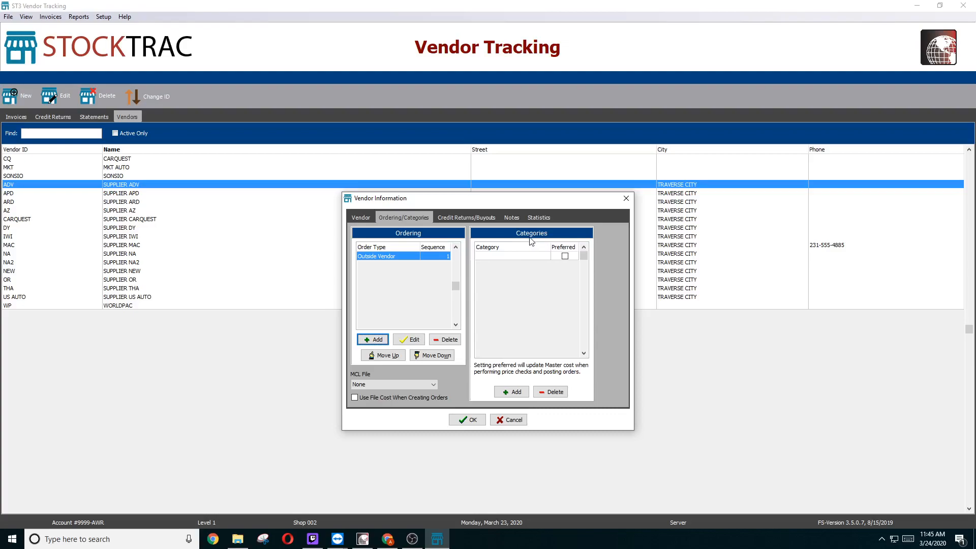
Add the AC DELCO and Carlson Brakes categories to the vendor and save the vendor record.
left_click(516, 393)
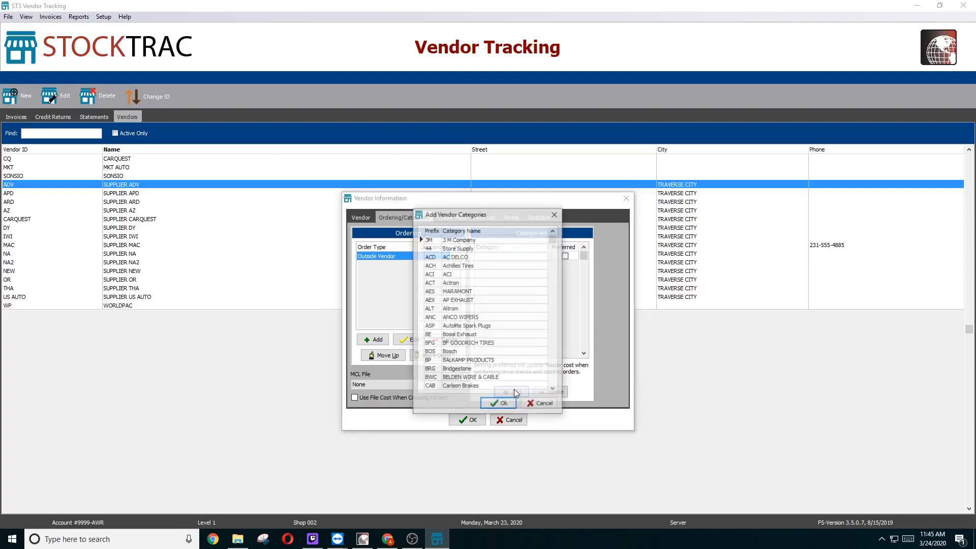
left_click(463, 259)
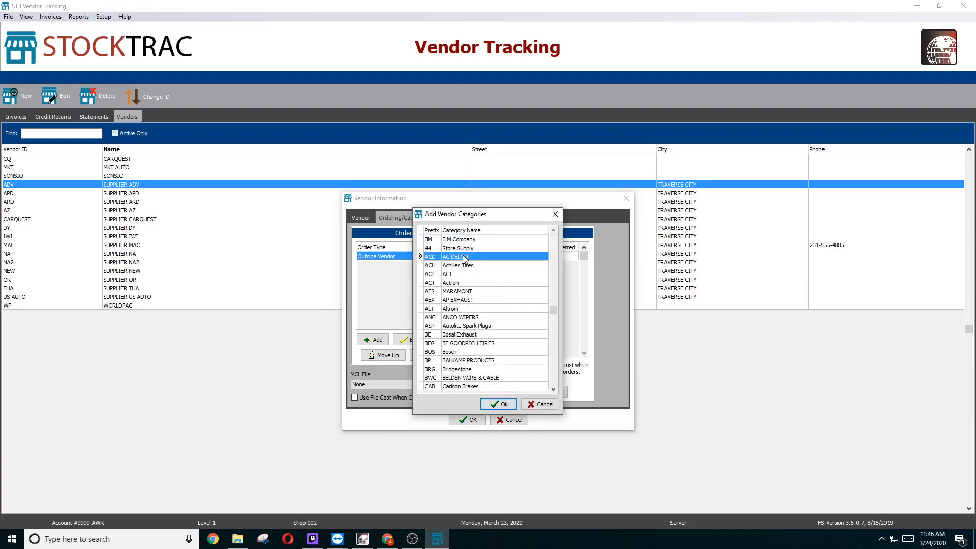
left_click(506, 402)
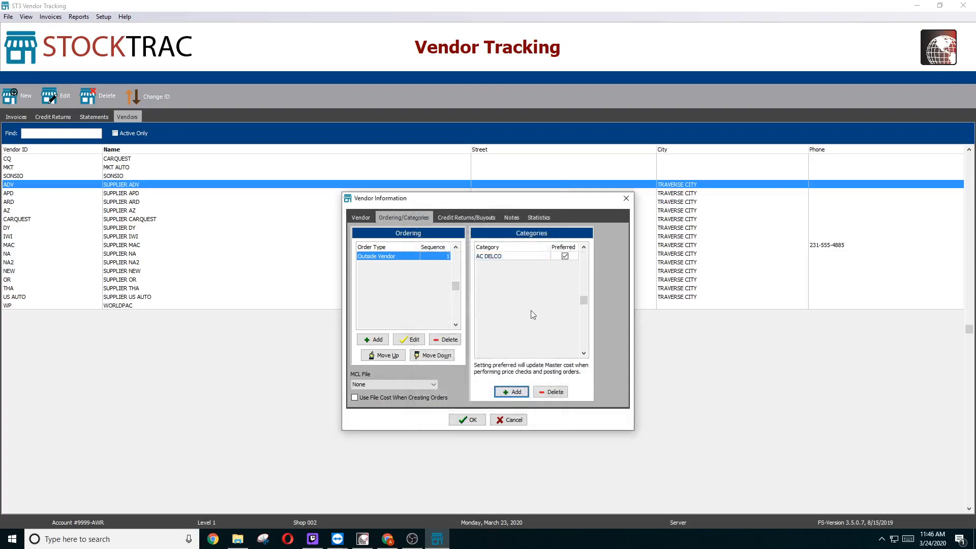
left_click(515, 390)
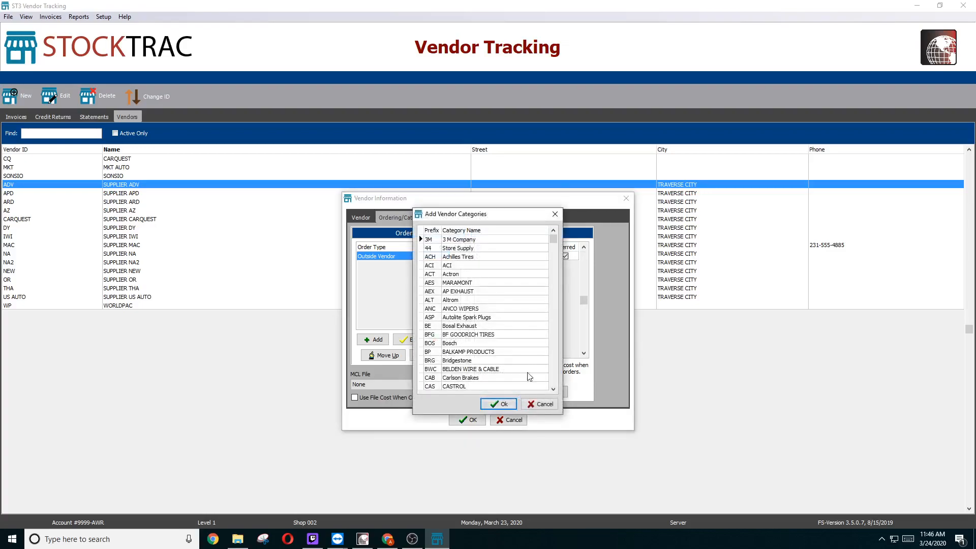
left_click(481, 378)
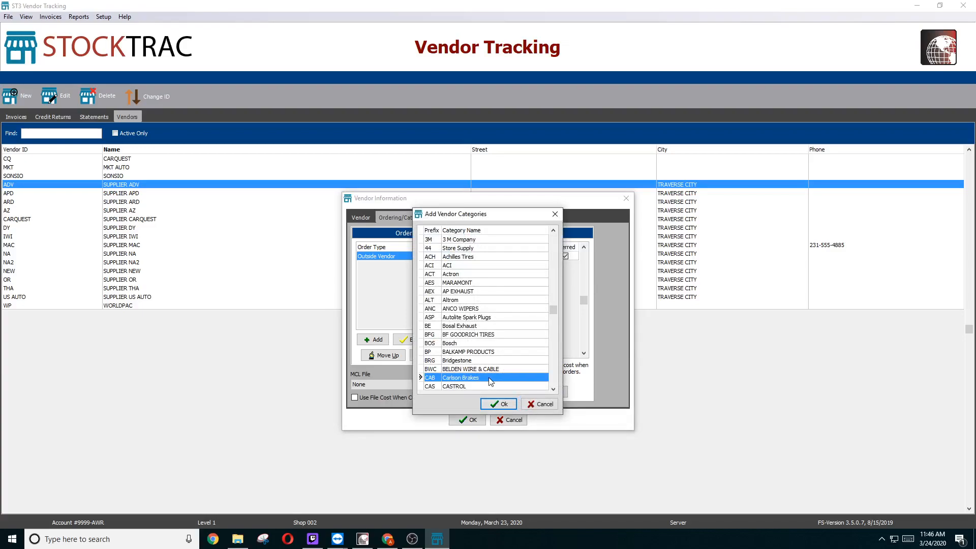
left_click(500, 404)
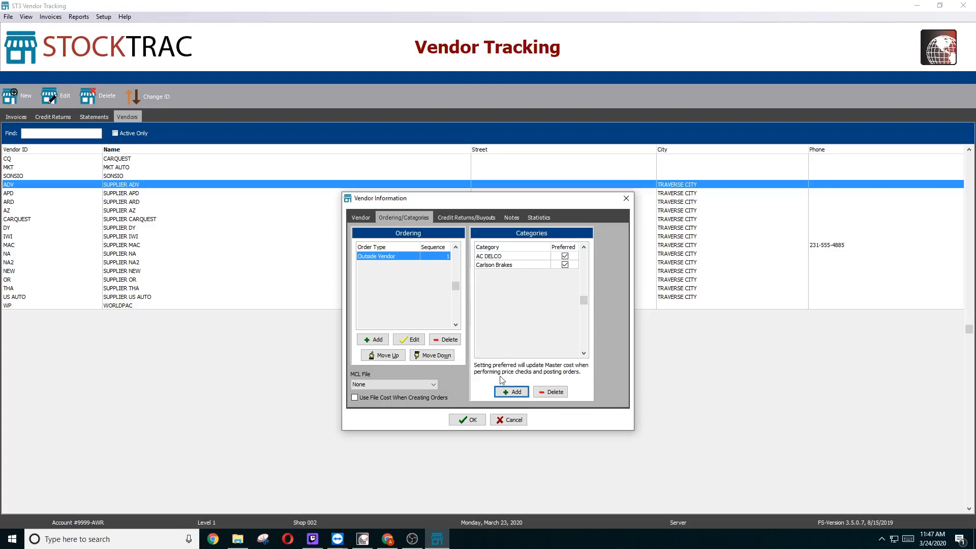
left_click(470, 421)
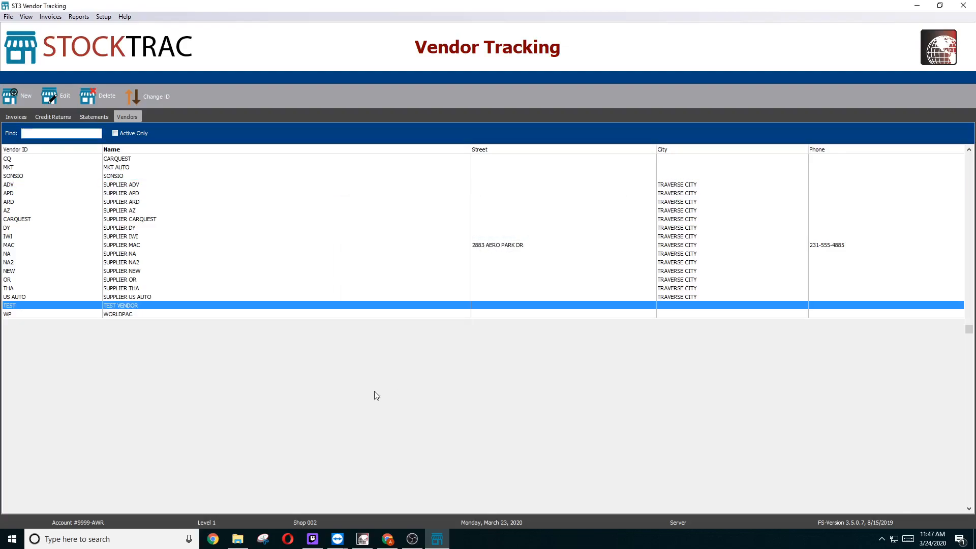